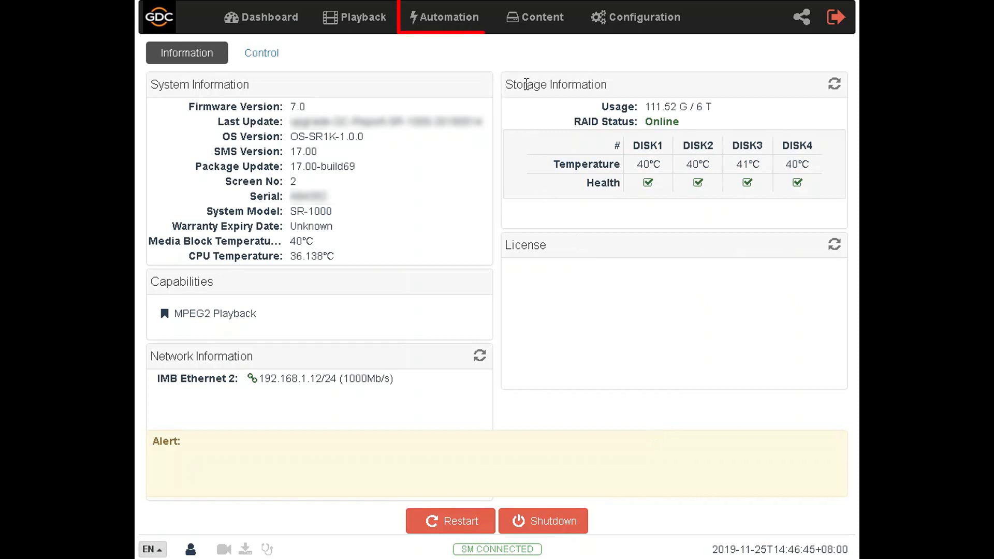
# Step: Open the Automation section from the top navigation bar
pyautogui.click(470, 29)
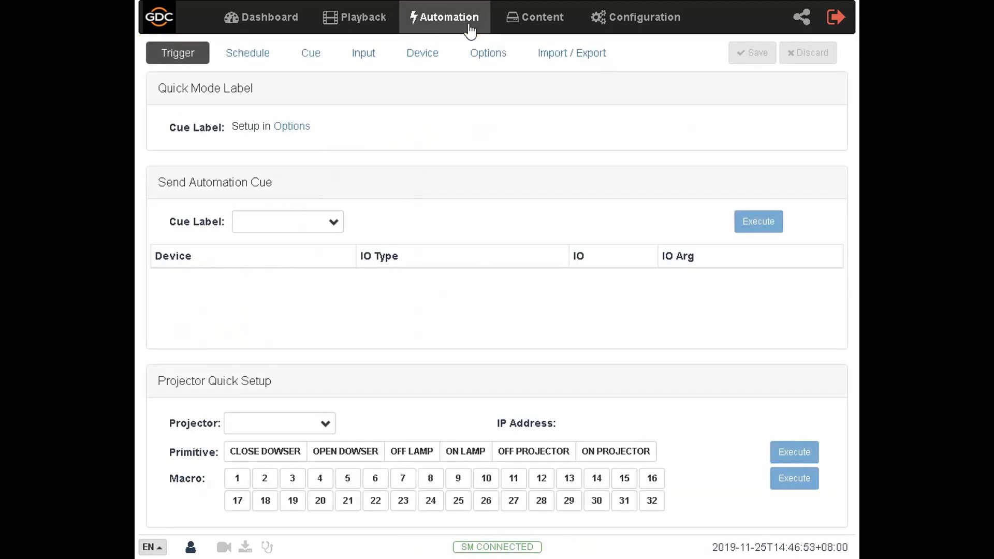
# Step: Show the Automation Device page listing the System, Timer and IMBGPIO devices
pyautogui.click(422, 62)
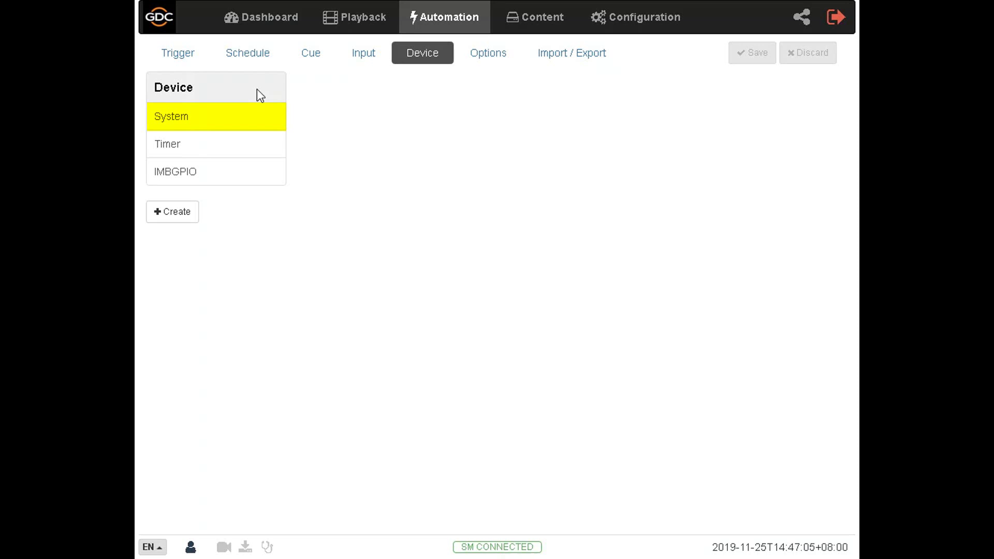
pyautogui.click(245, 183)
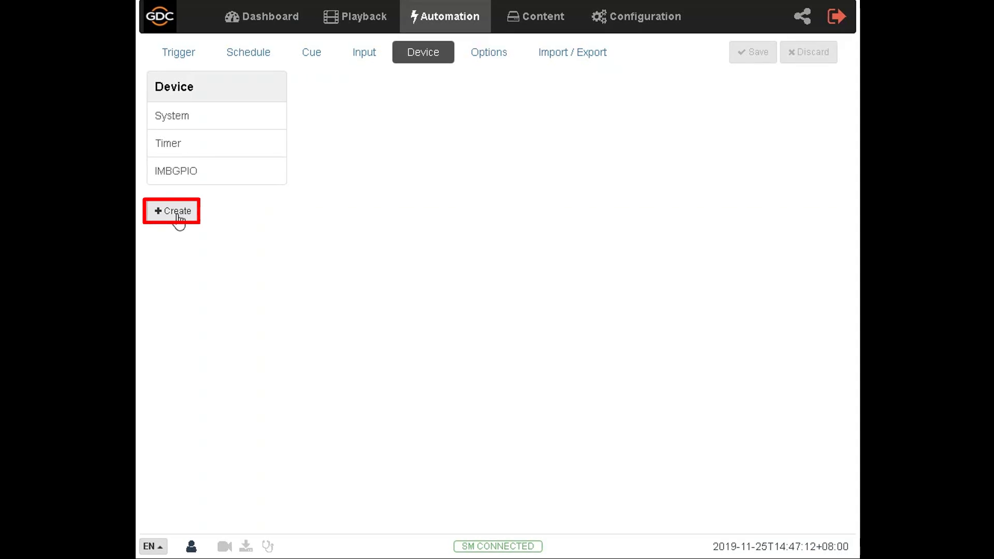
# Step: Start a new automation device with type PROJECTOR and name Test_Projector
pyautogui.click(177, 216)
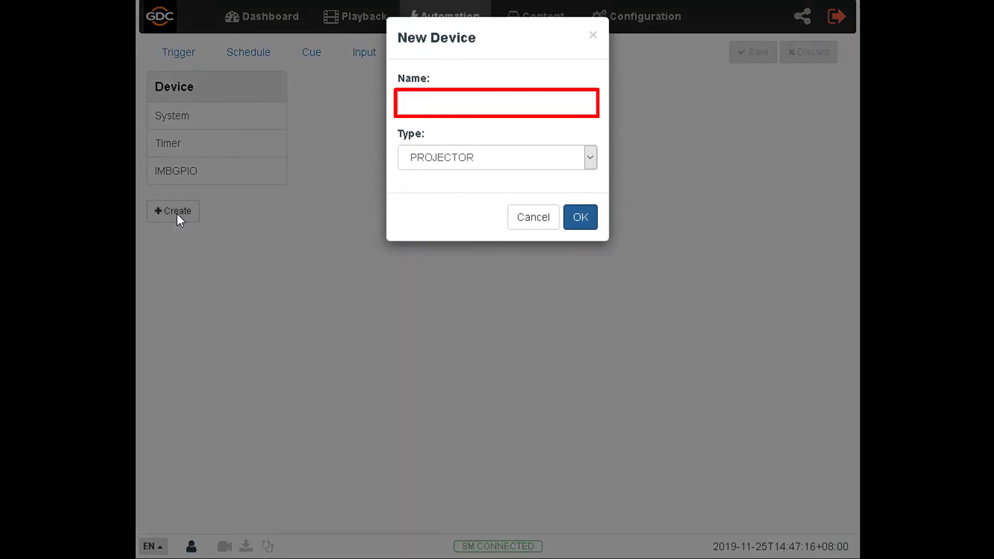
pyautogui.click(513, 164)
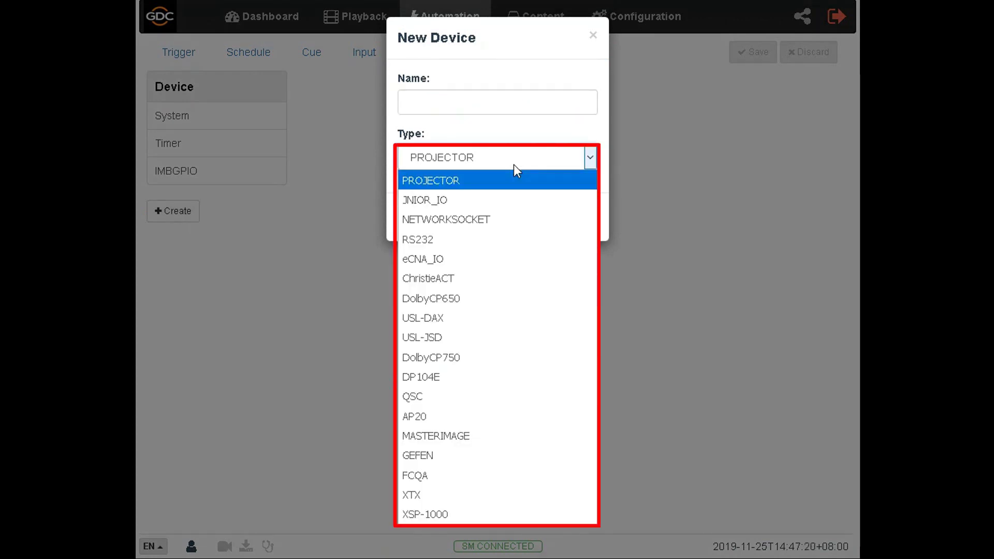
pyautogui.click(514, 164)
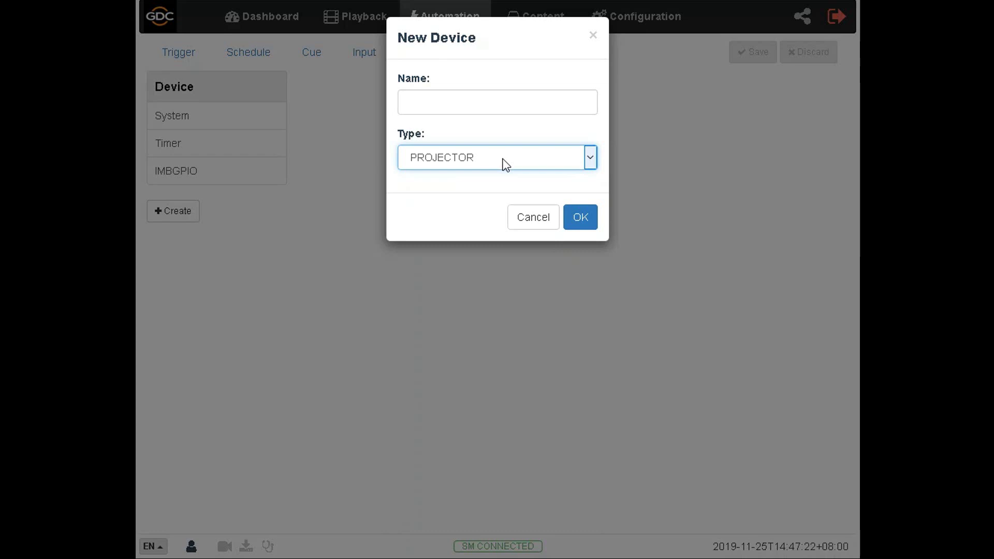
pyautogui.click(429, 107)
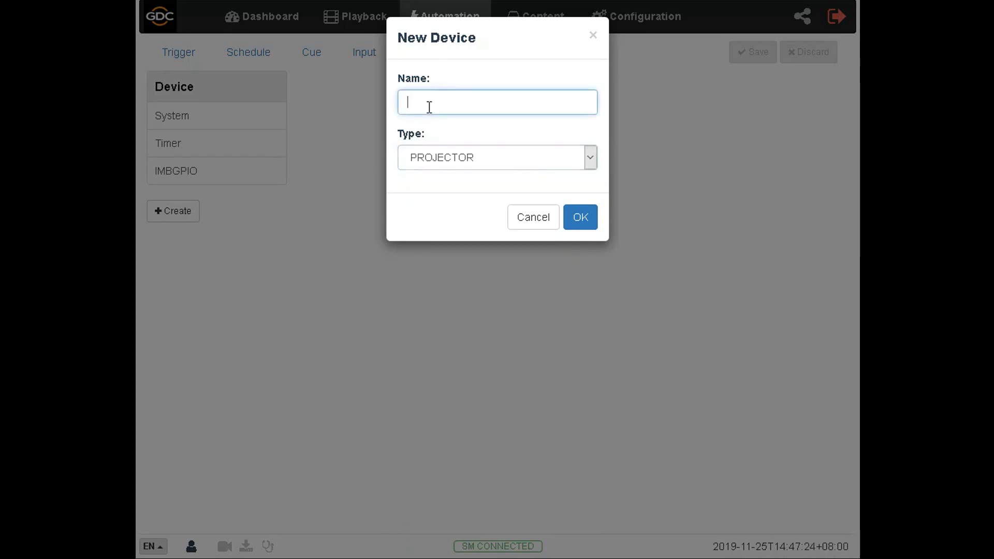
pyautogui.write('Tes')
pyautogui.write('t')
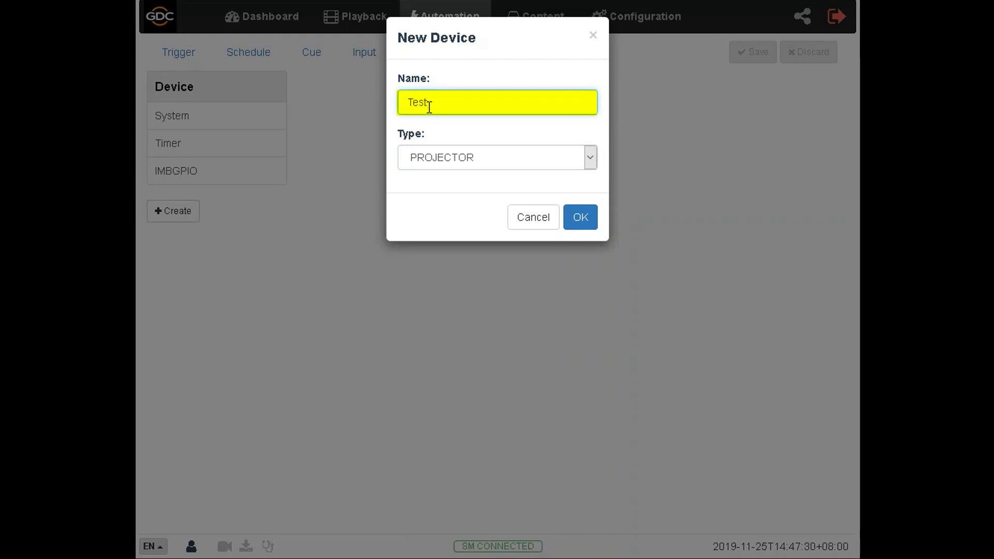
pyautogui.write(' Pro')
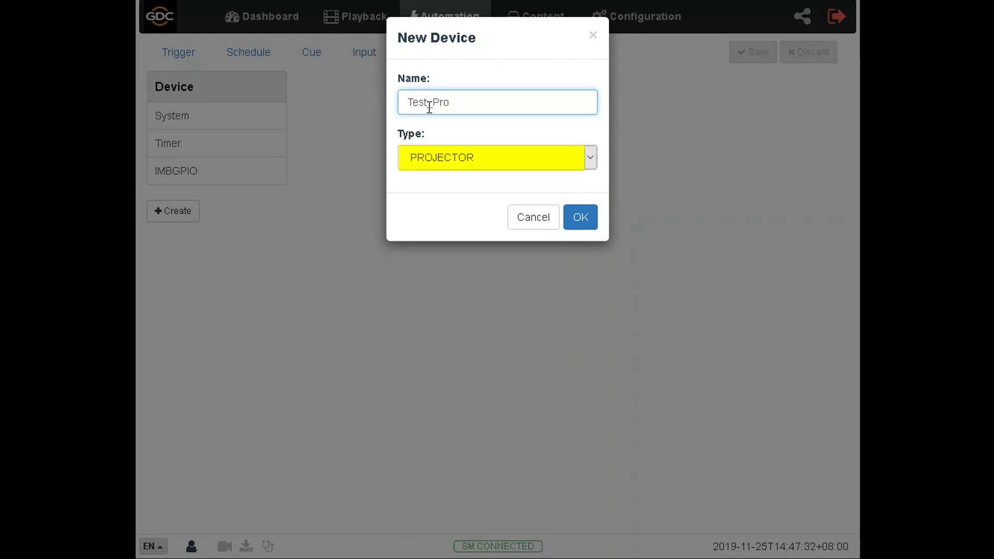
pyautogui.write('jector')
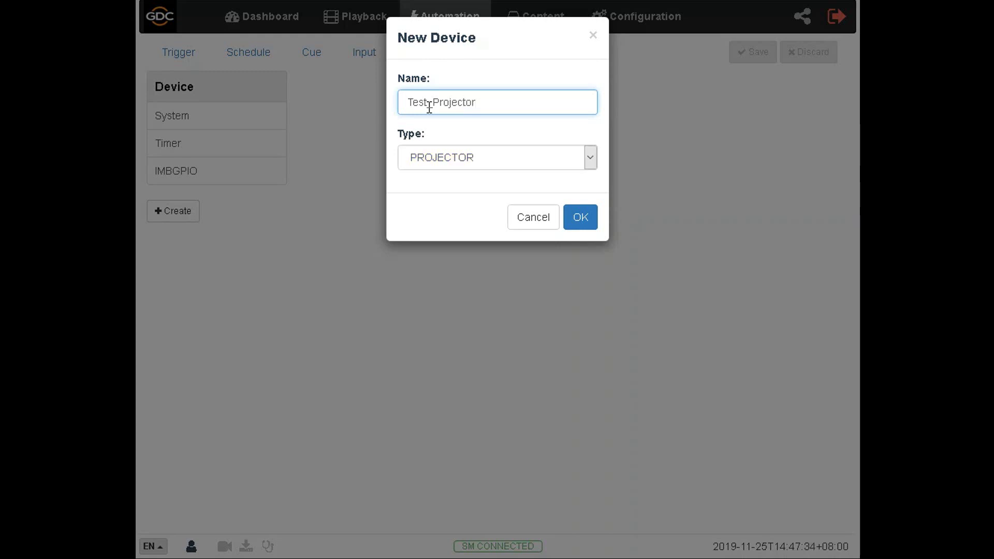
# Step: Create Test_Projector and set its model to BARCO and series to Series 2
pyautogui.click(577, 226)
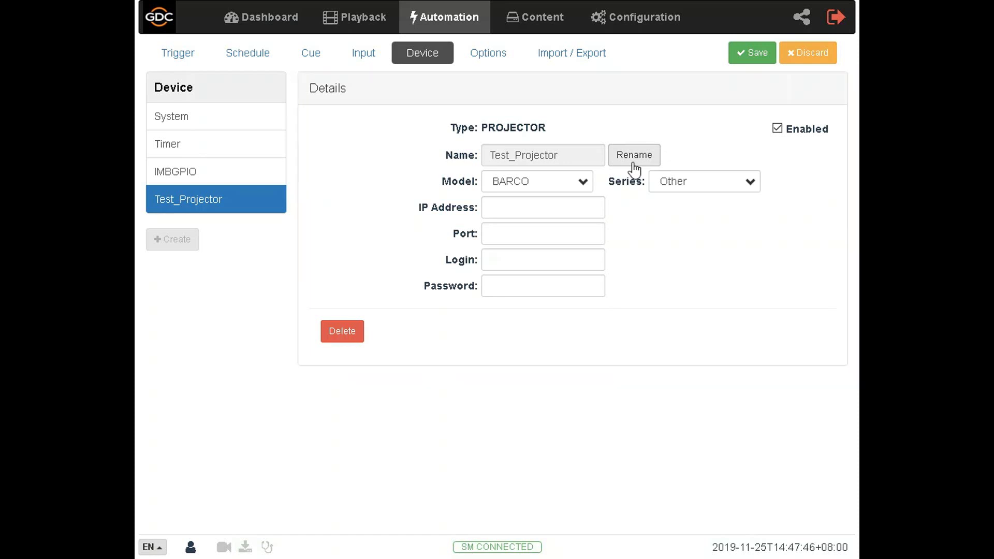
pyautogui.click(583, 184)
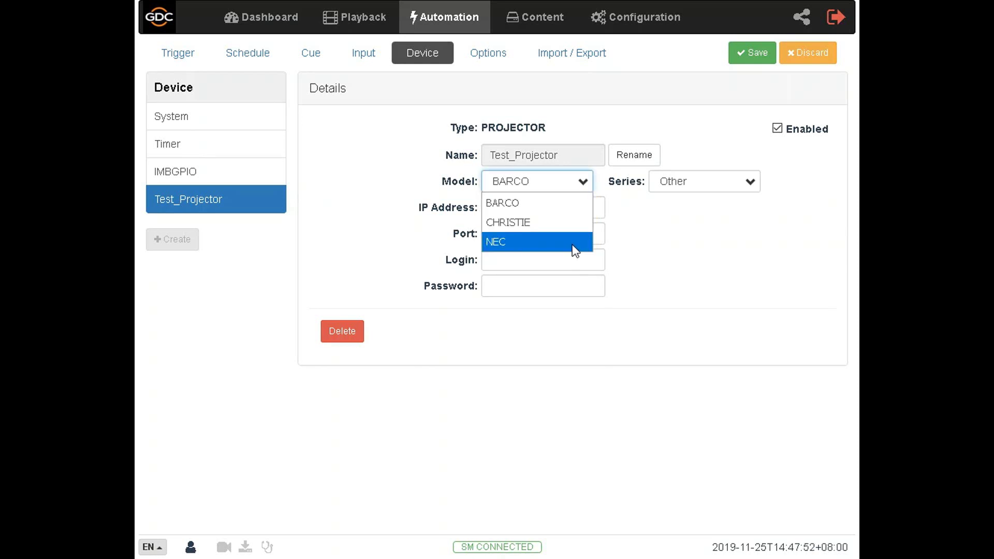
pyautogui.click(562, 204)
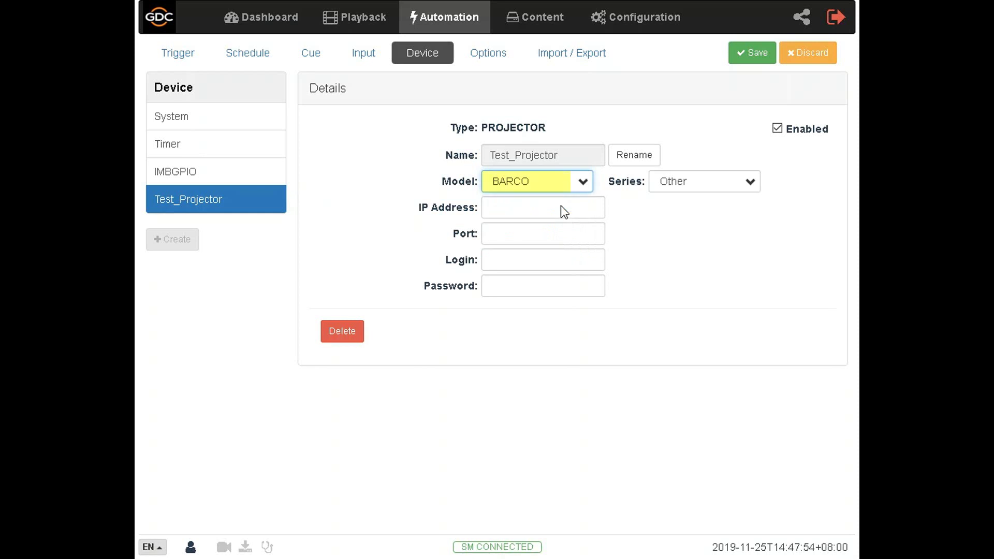
pyautogui.click(751, 184)
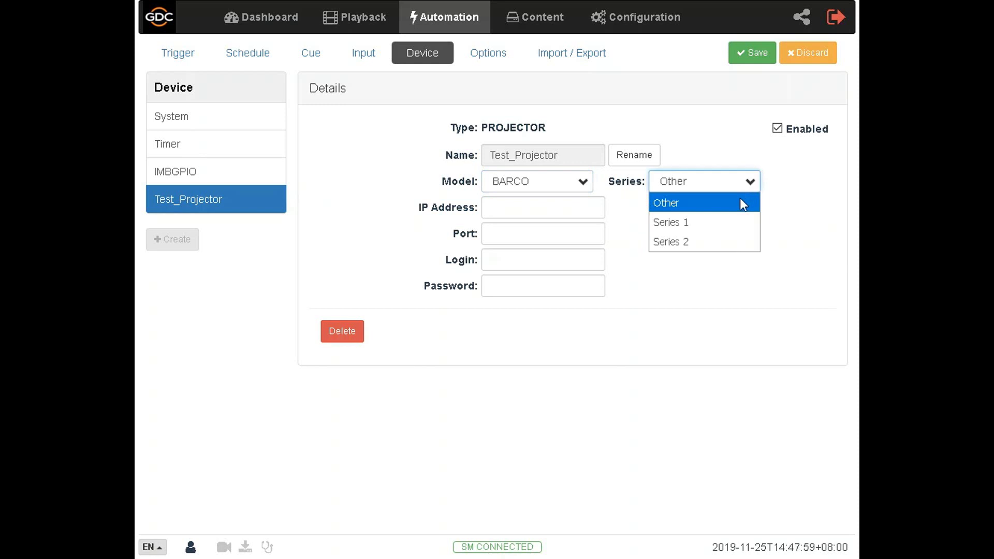
pyautogui.click(718, 242)
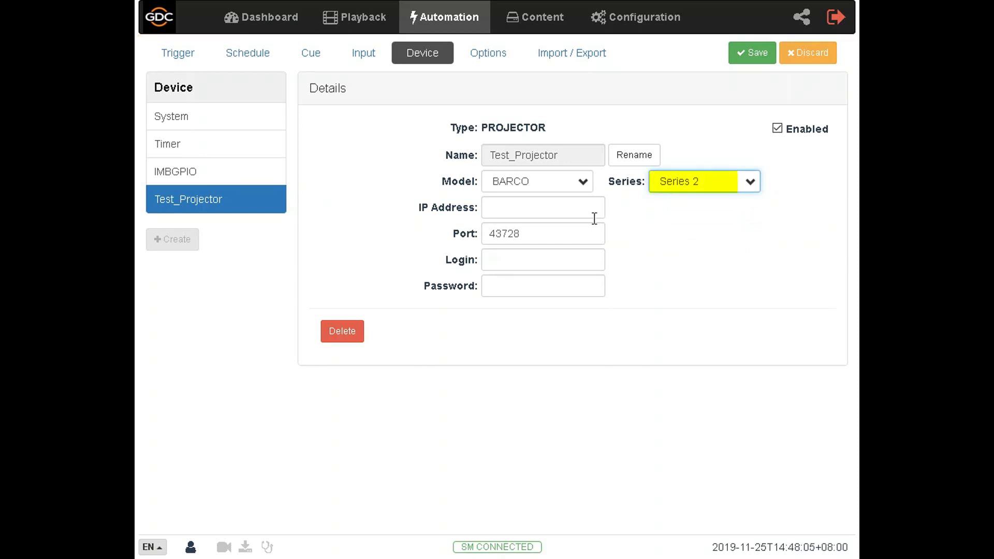
# Step: Enter 192.169.1.25 as Test_Projector's IP address, keeping port 43728
pyautogui.click(545, 215)
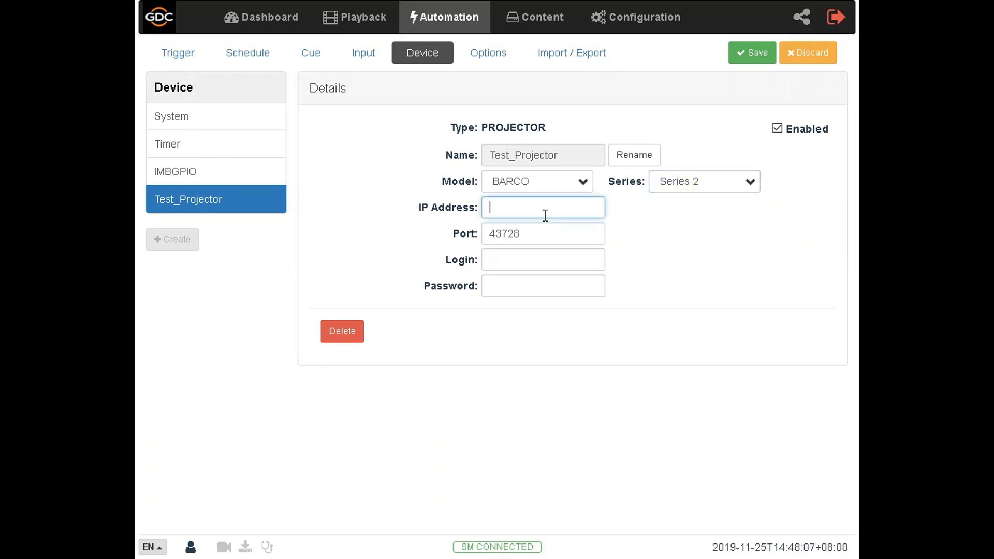
pyautogui.write('192.')
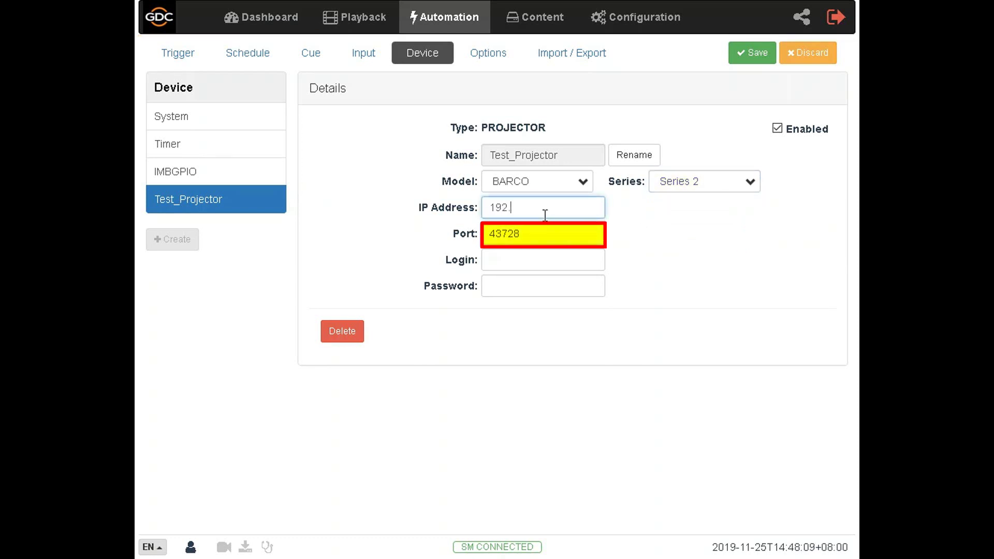
pyautogui.write('169')
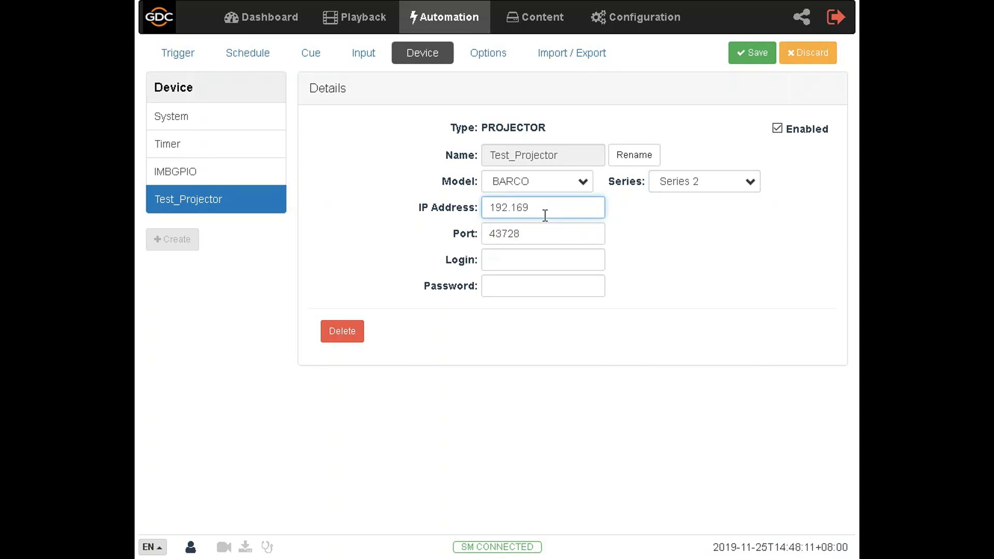
pyautogui.write('.1')
pyautogui.write('.')
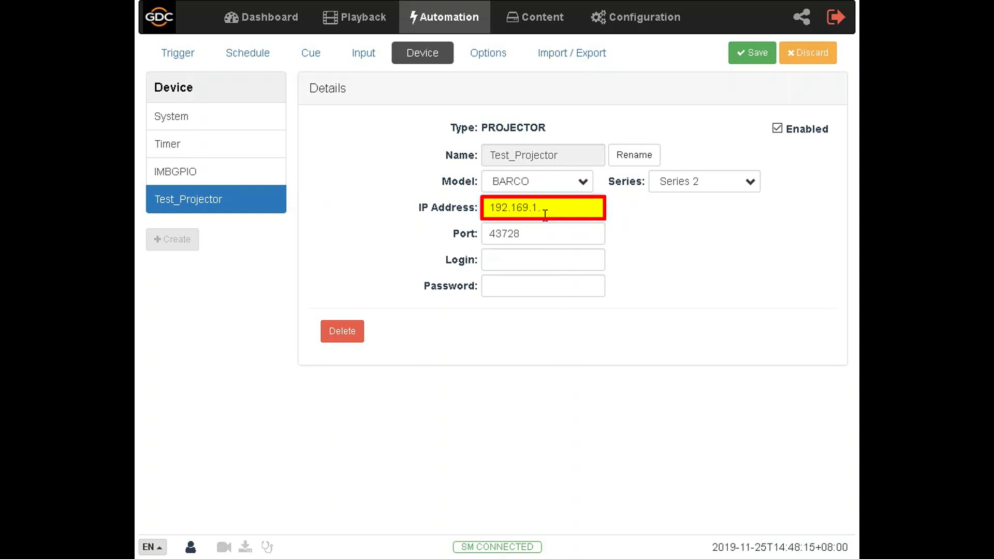
pyautogui.write('25')
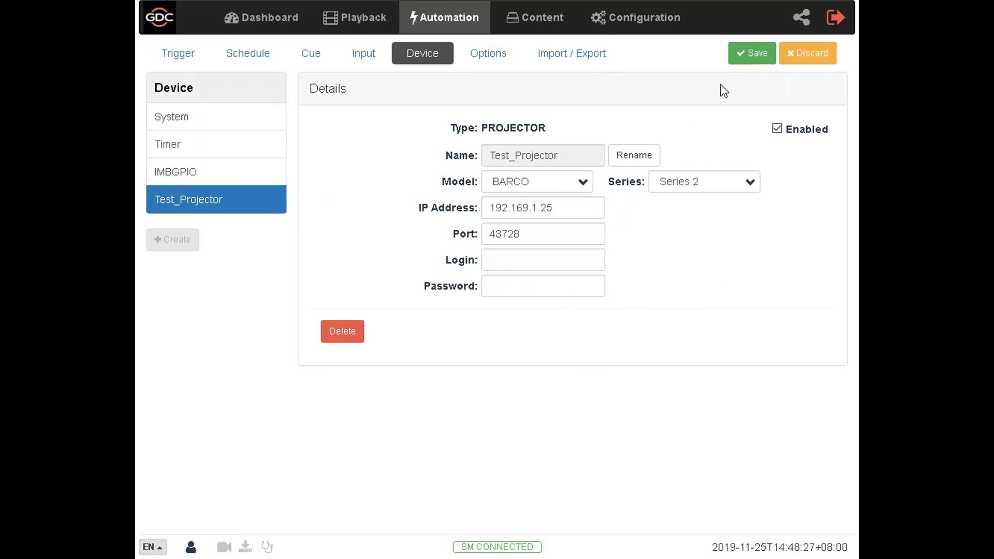
# Step: Save Test_Projector with IP 192.169.1.25, port 43728, and blank login and password
pyautogui.click(767, 62)
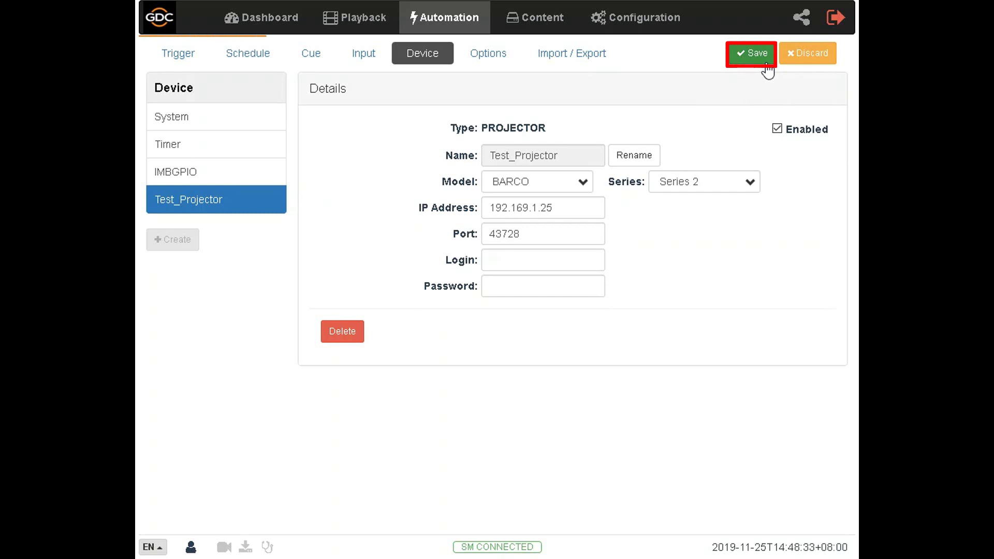